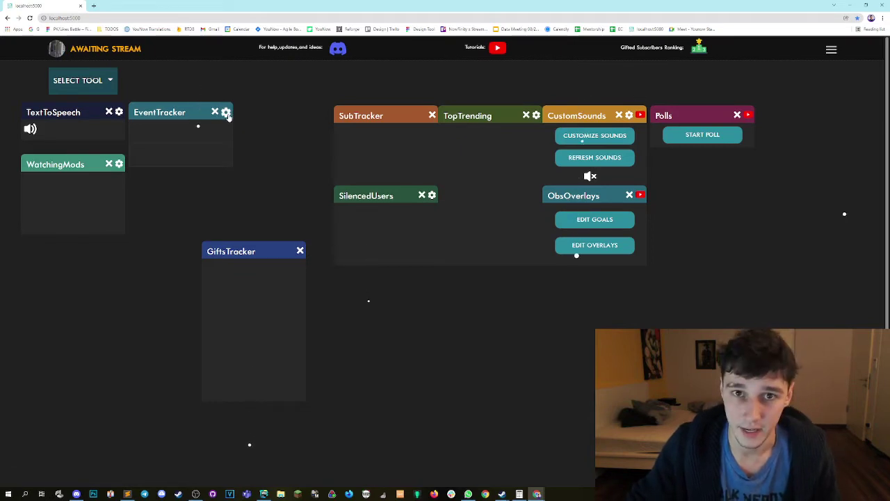
left_click(226, 113)
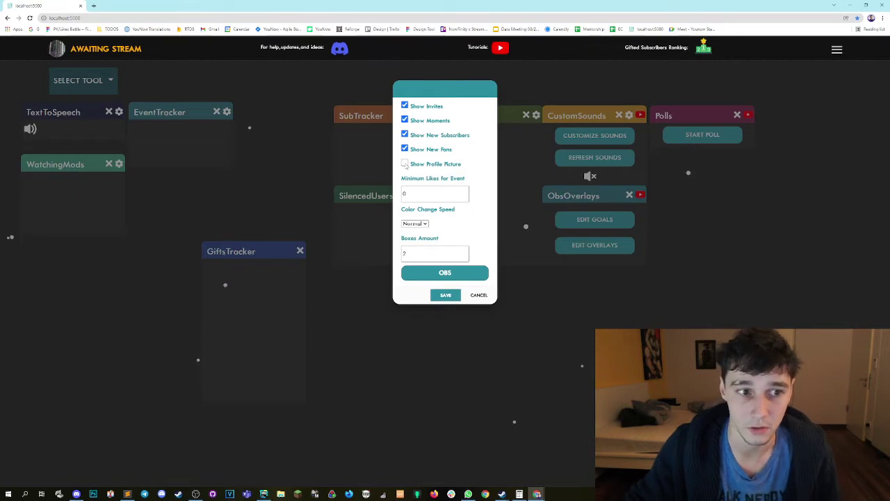
left_click(406, 164)
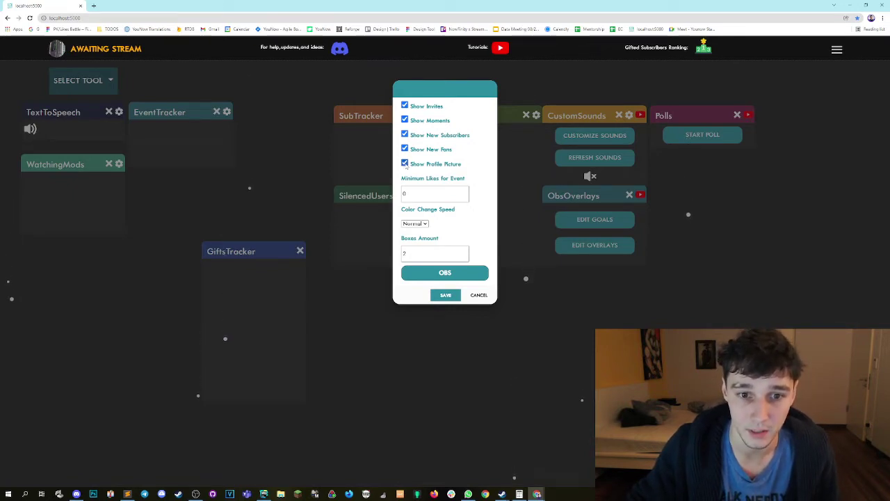
left_click(440, 296)
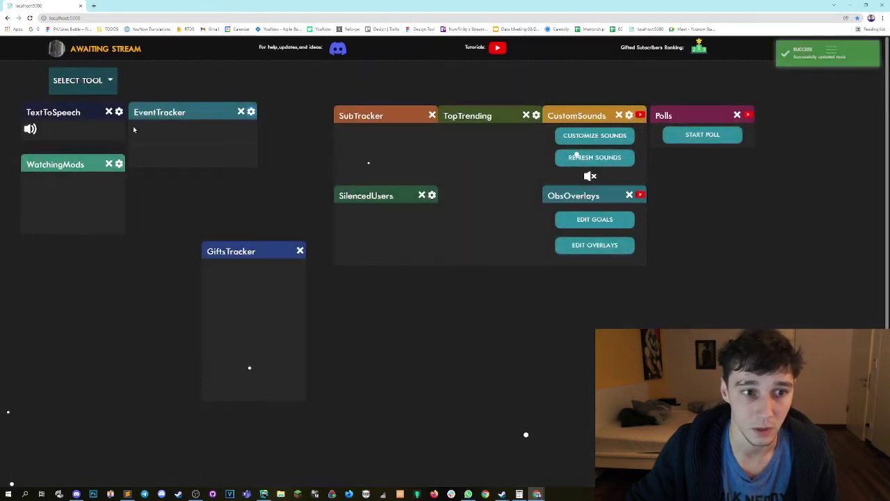
left_click(251, 111)
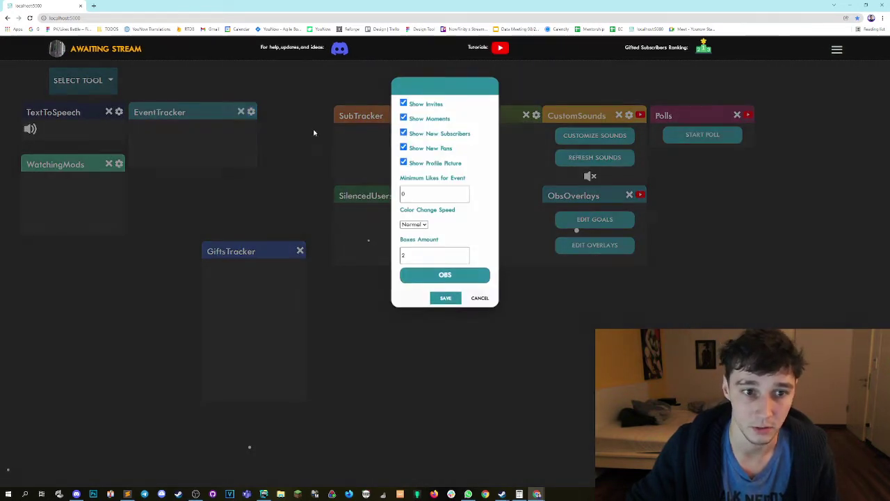
left_click(405, 163)
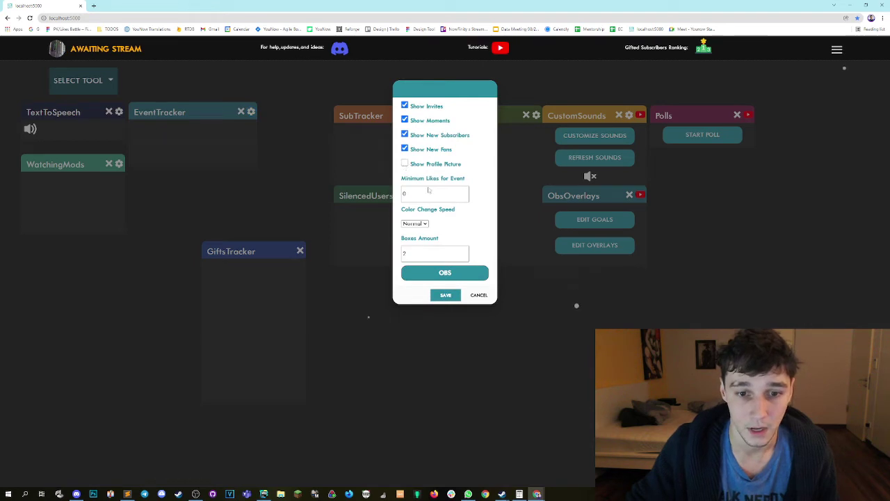
left_click(444, 296)
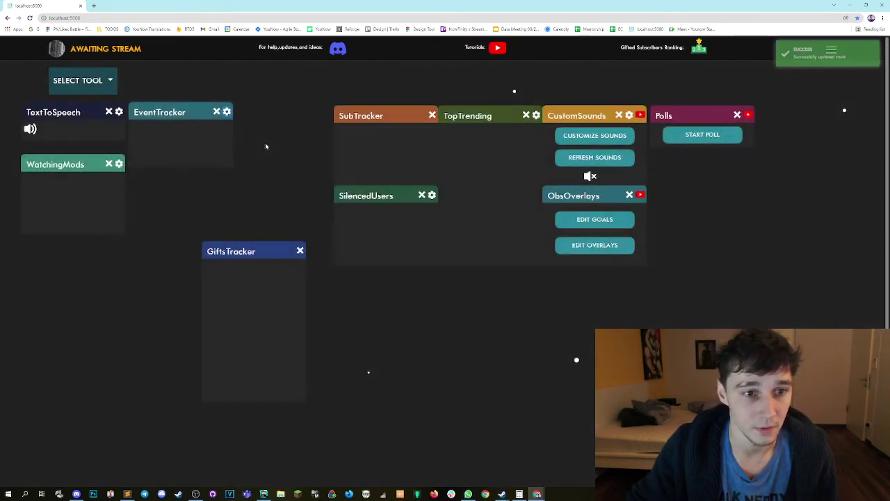
left_click(227, 112)
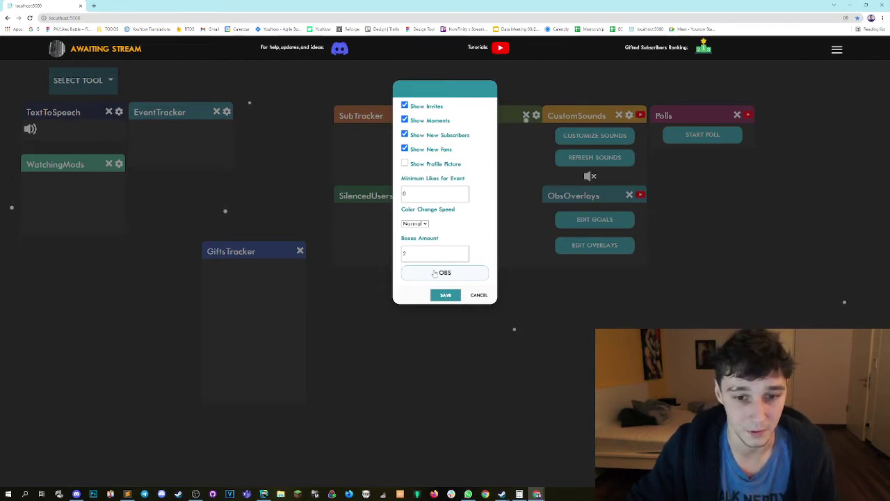
- Open the Events Finder overlay page for OBS, zoom it to 125%, and copy its overlay URL
left_click(434, 274)
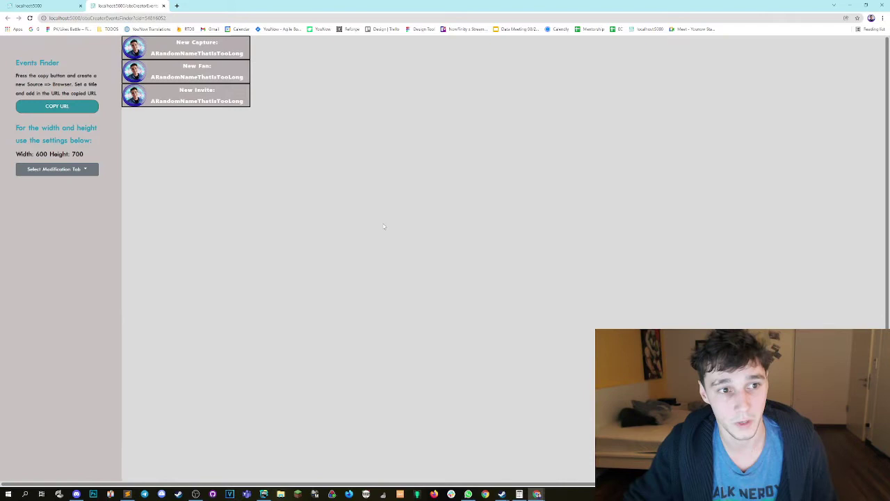
key("ctrl+plus")
key("ctrl+plus")
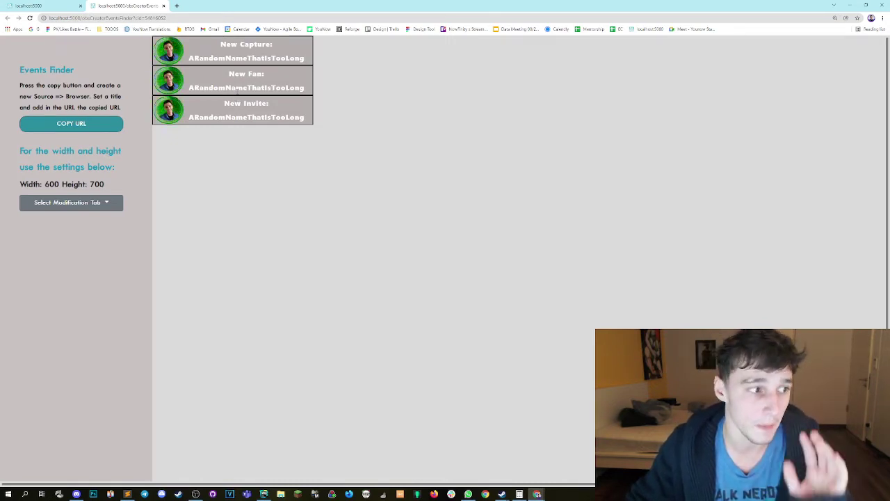
left_click(74, 128)
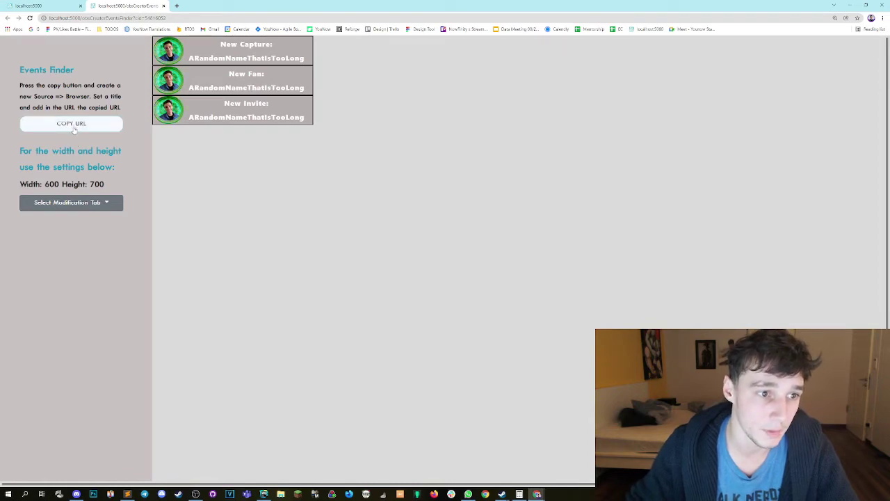
left_click(79, 130)
- Add an OBS browser source named 'eventfinder' and drag it to the scene's top-left corner
left_click(536, 494)
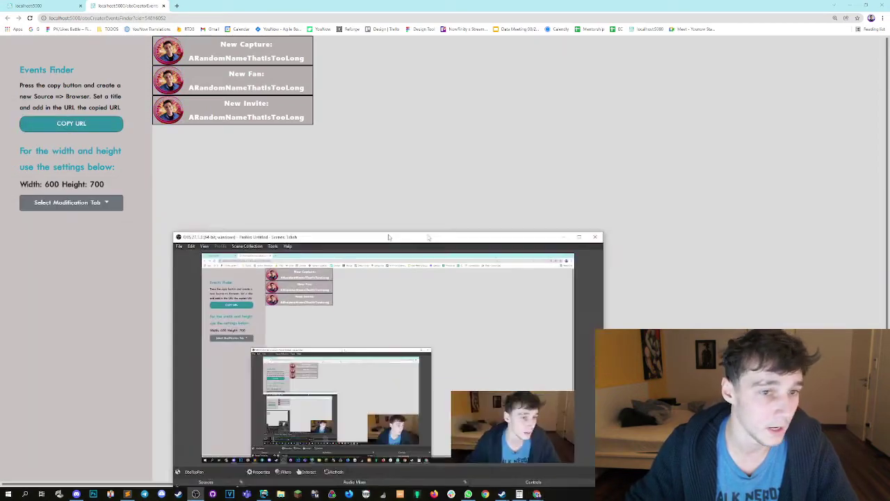
left_click_drag(550, 60, 497, 45)
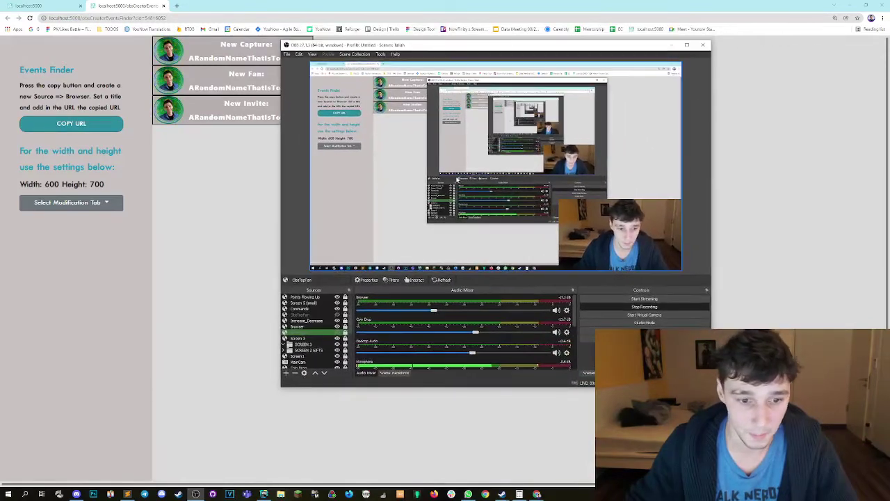
left_click(286, 374)
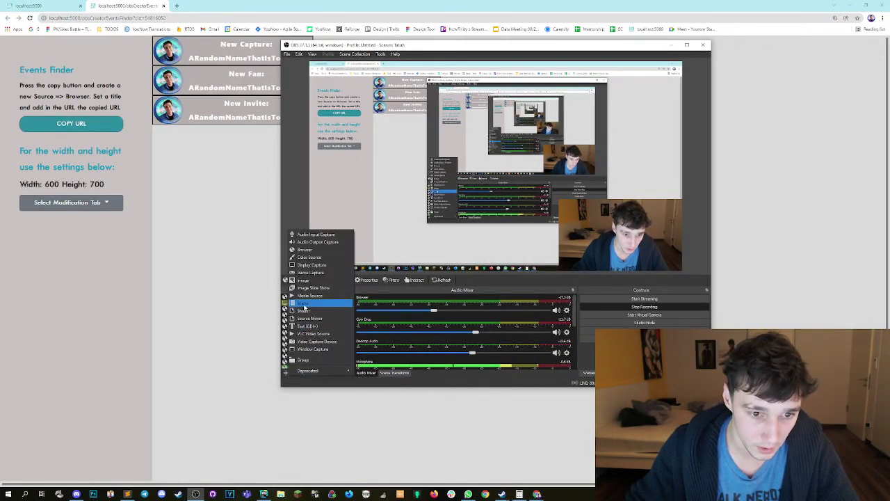
left_click(306, 249)
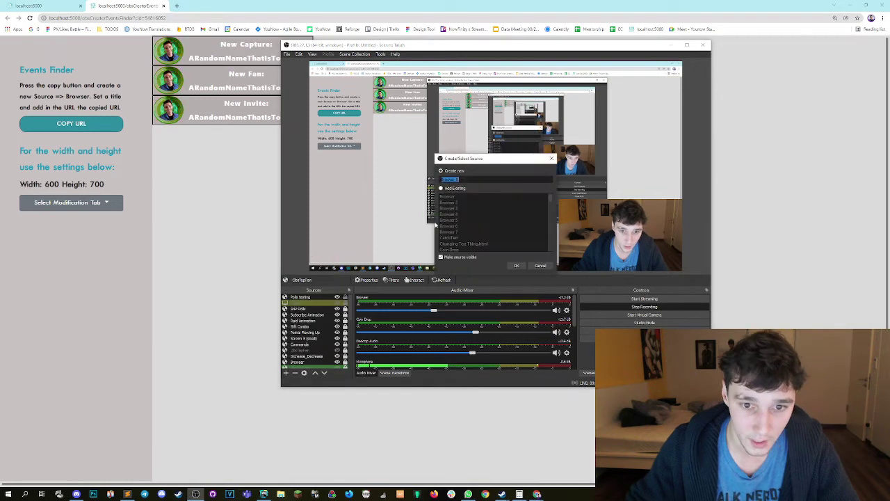
type("eventf")
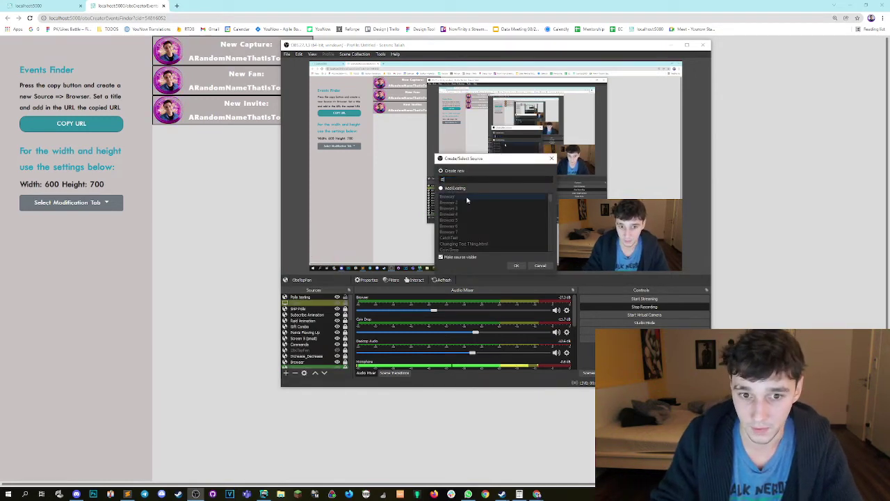
type("inder")
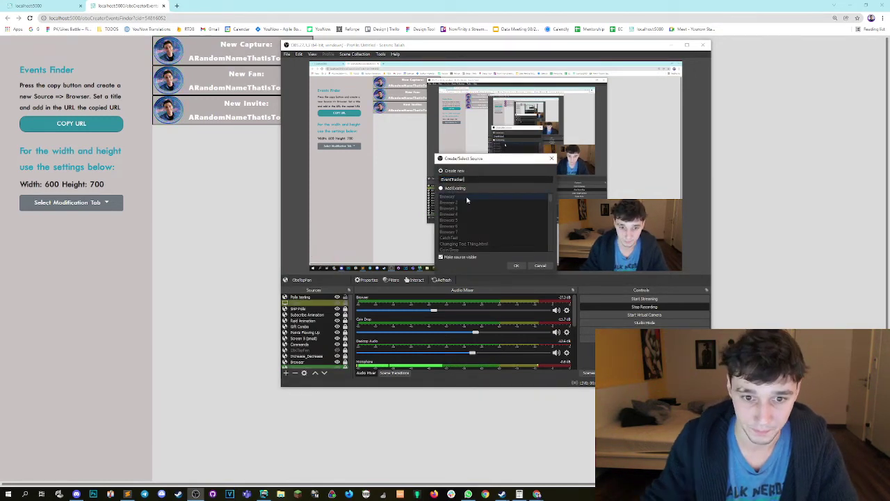
left_click(514, 265)
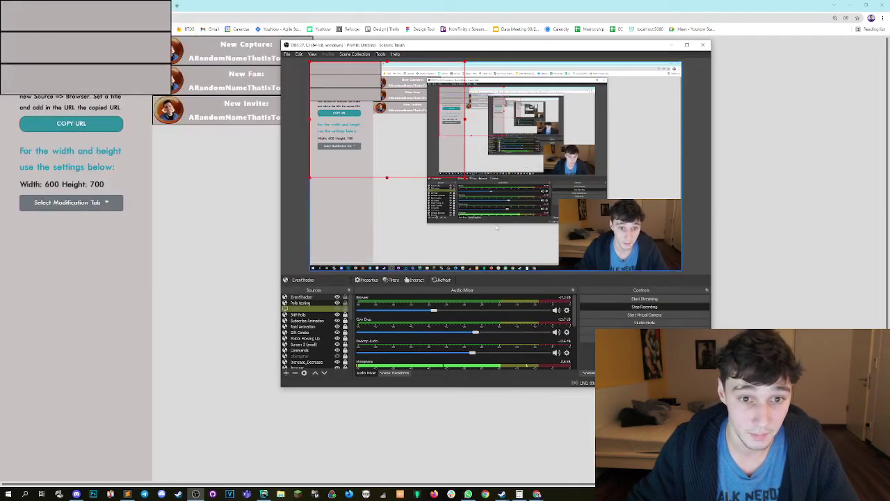
left_click_drag(452, 187, 630, 200)
left_click_drag(411, 41, 0, 58)
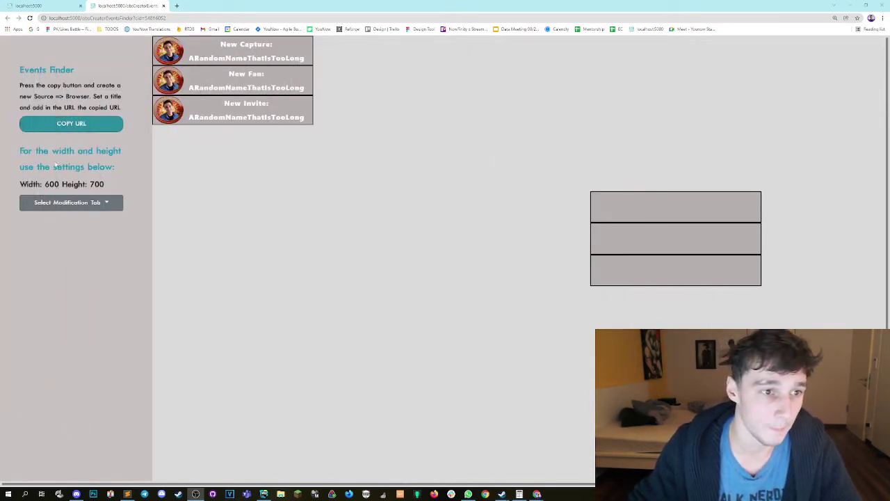
left_click(57, 202)
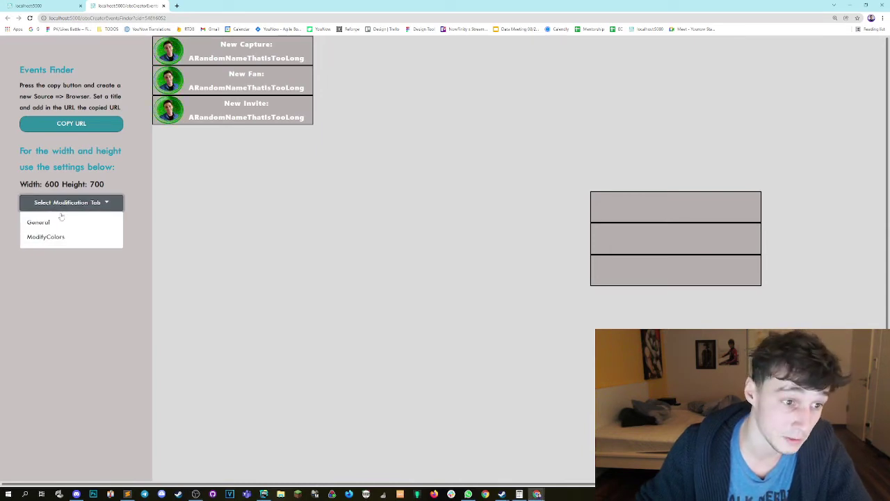
left_click(57, 224)
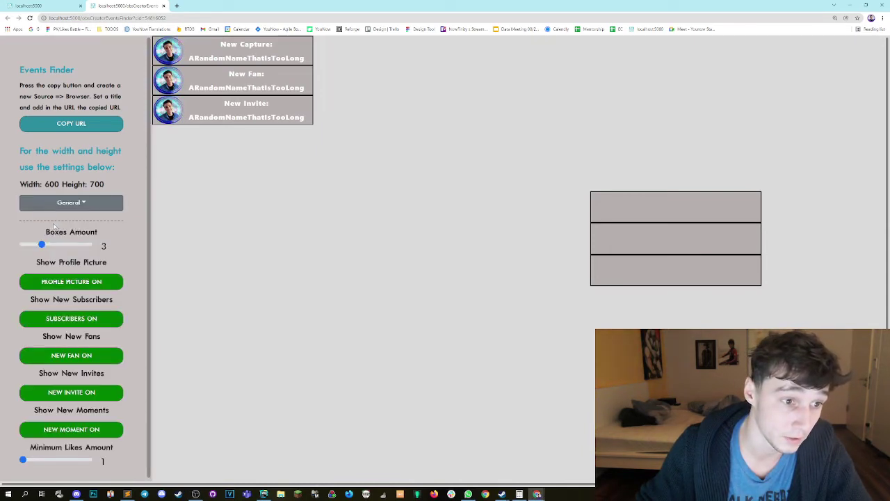
scroll(91, 207, "down", 1)
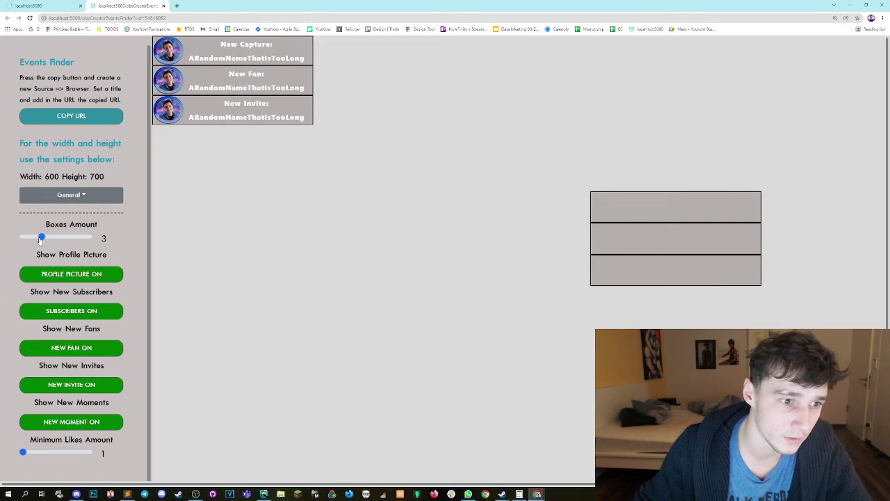
left_click_drag(34, 239, 31, 239)
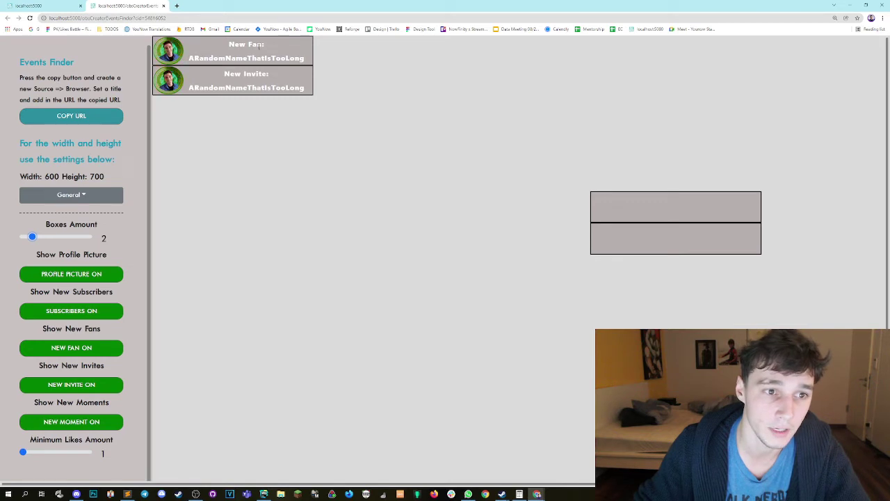
scroll(104, 208, "down", 1)
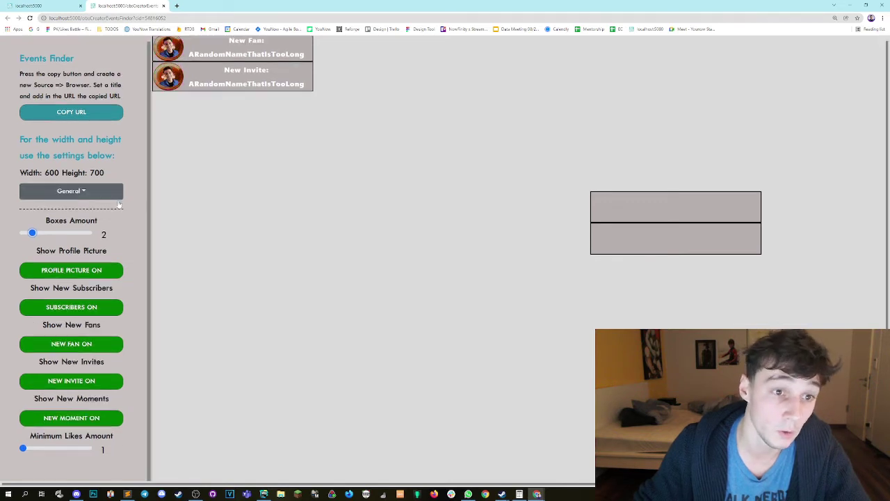
left_click(80, 269)
scroll(271, 71, "up", 1)
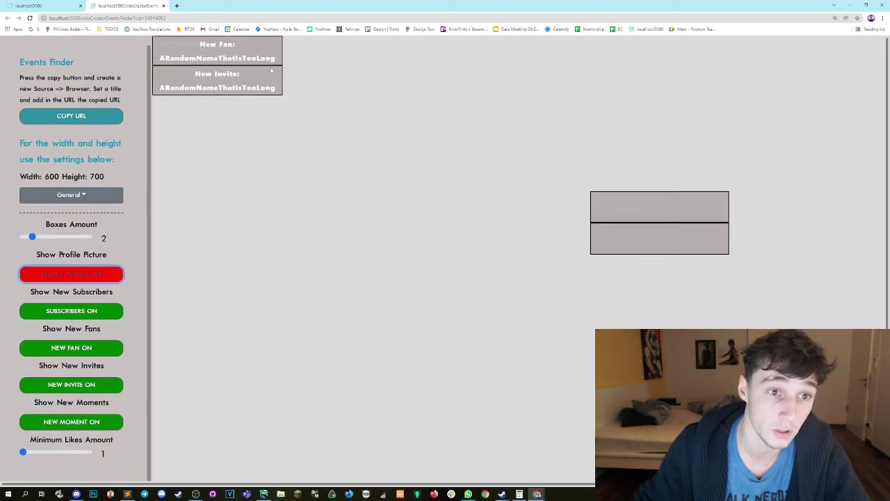
left_click(70, 274)
scroll(83, 219, "down", 1)
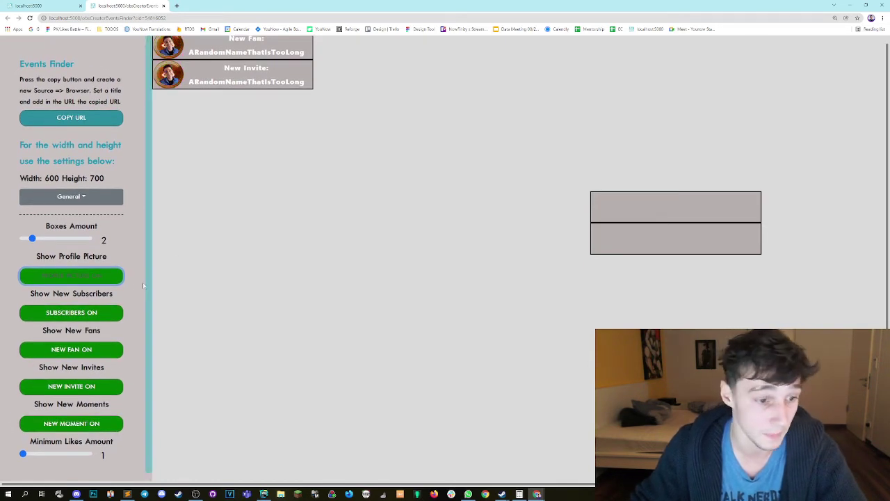
- Under ModifyColors, set the event boxes' background to blue #3131ba with alpha 7f
left_click(77, 197)
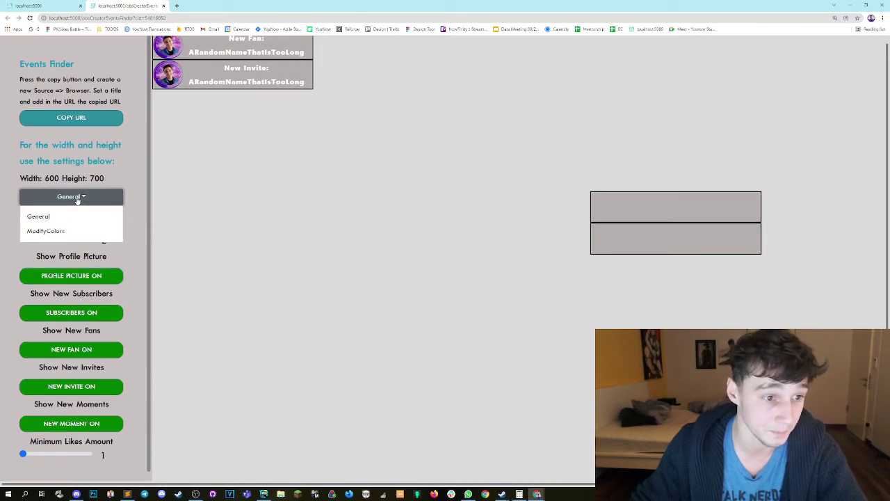
left_click(60, 230)
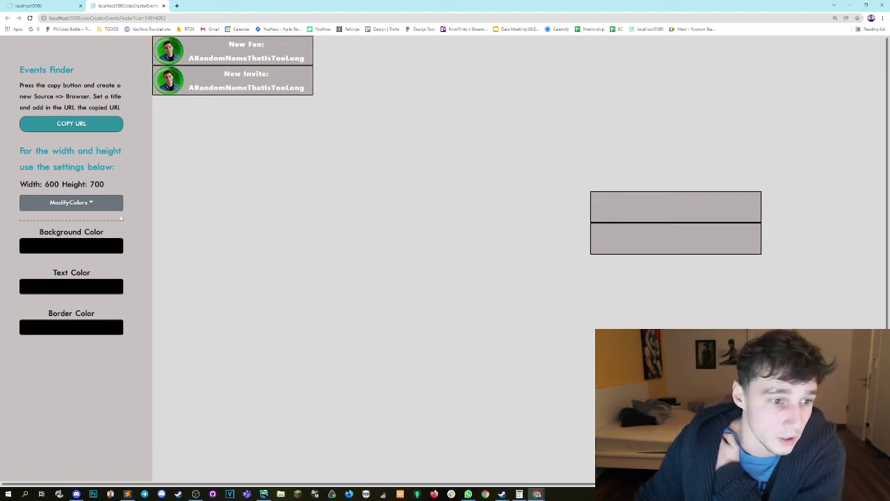
left_click(75, 250)
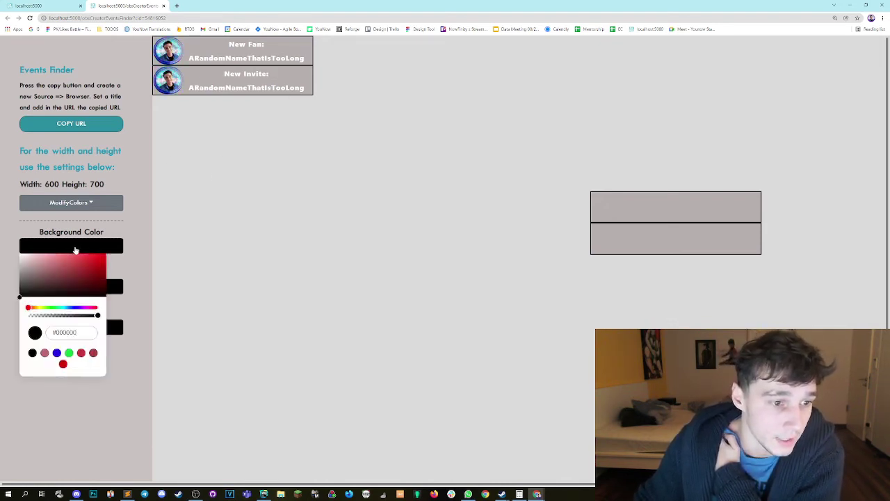
left_click(74, 307)
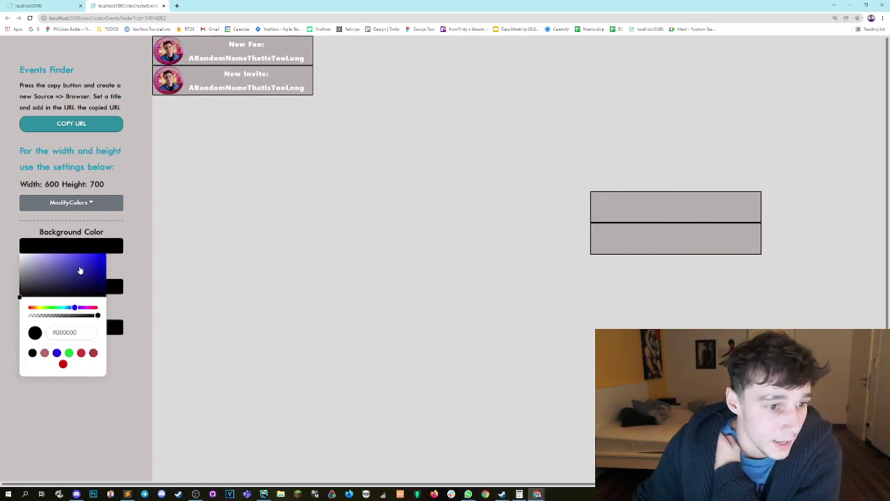
left_click(83, 268)
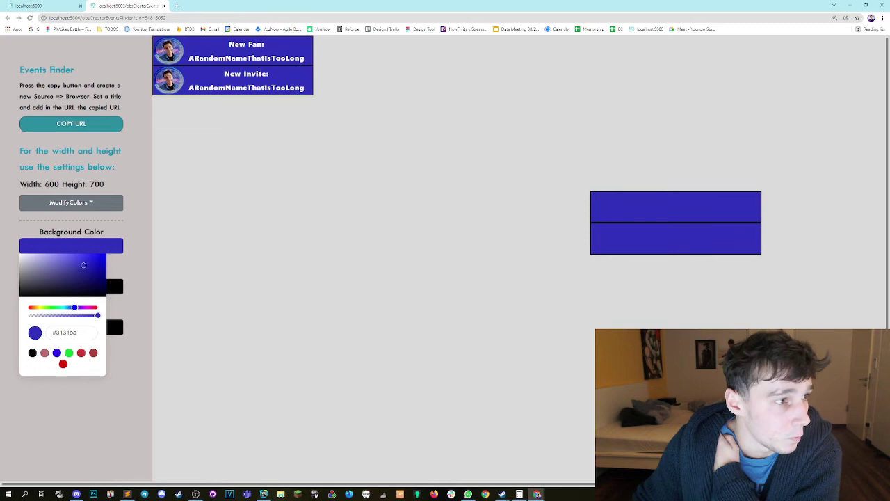
left_click(196, 494)
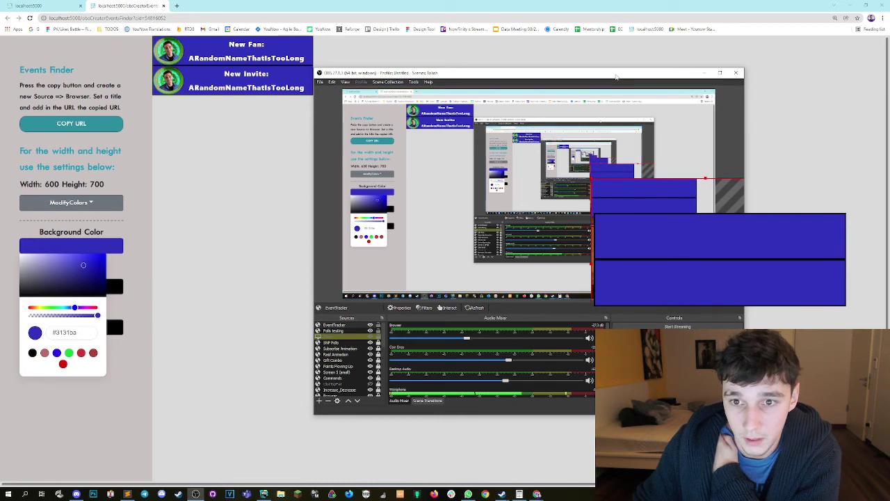
key("super+Down")
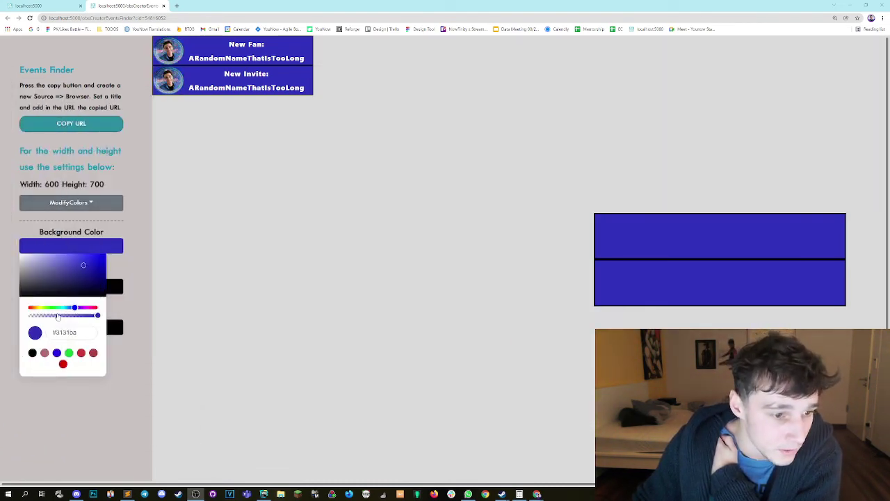
left_click(57, 316)
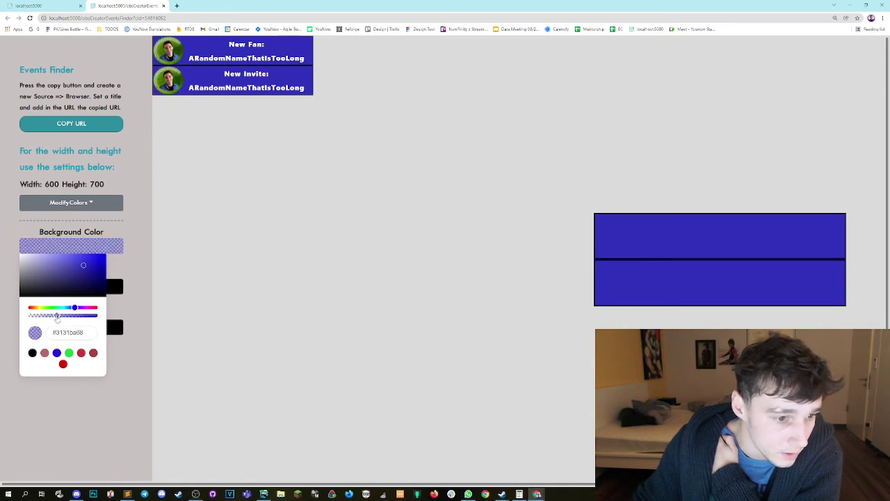
left_click_drag(57, 318, 64, 318)
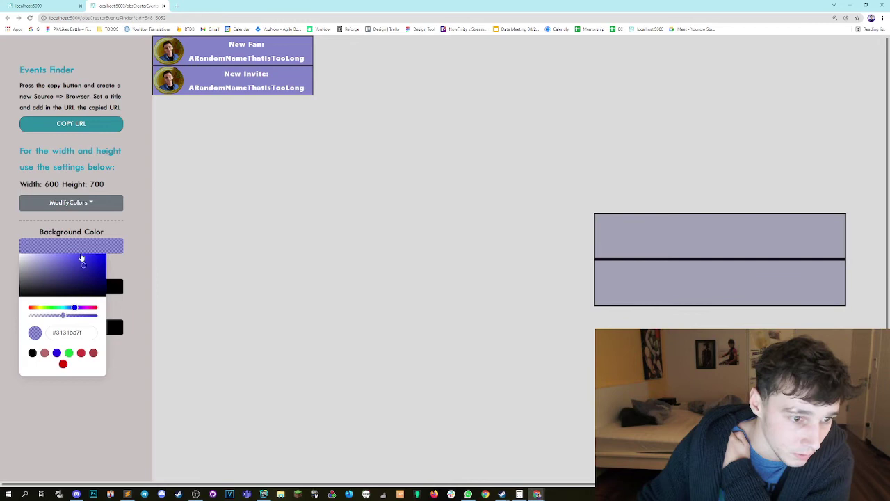
- Set the event boxes' text colour to near-white #f6f6f6
left_click(137, 267)
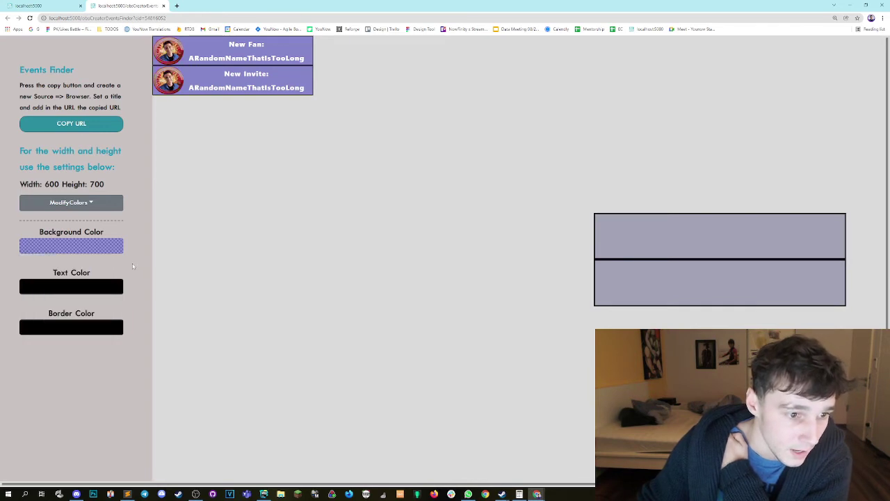
left_click(70, 290)
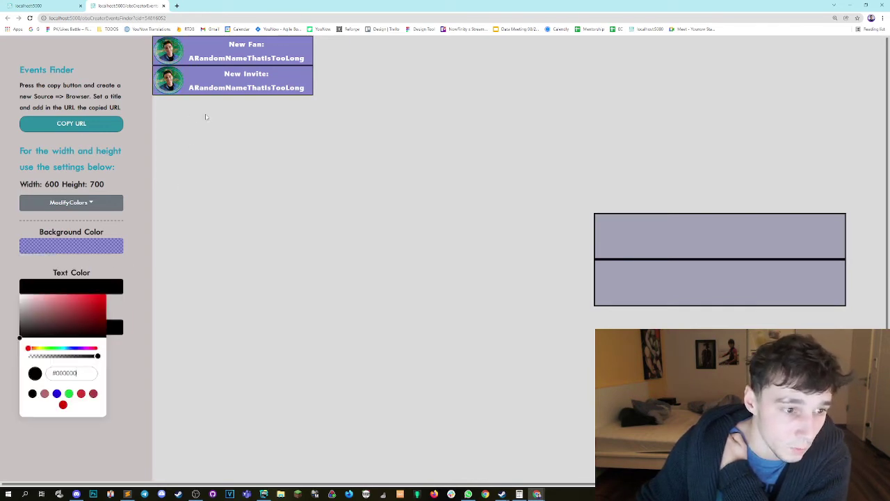
left_click(22, 299)
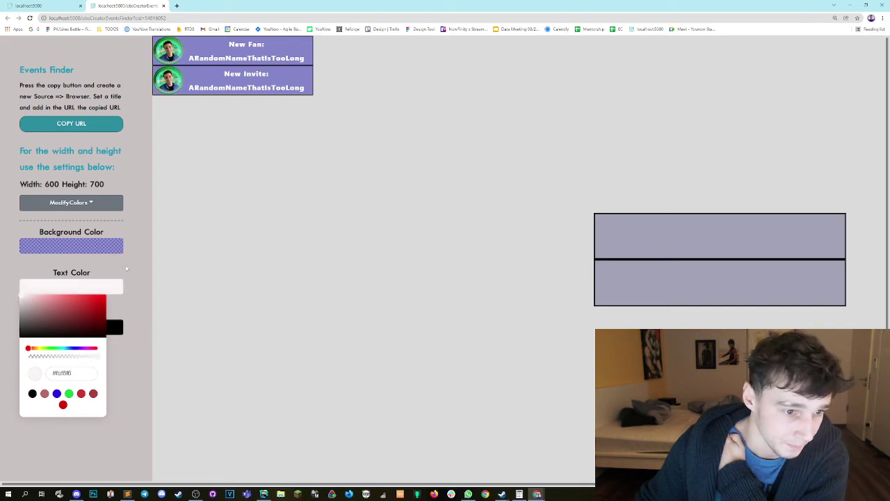
left_click(126, 268)
- Leave the border colour black, then move OBS onto the other monitor
left_click(76, 330)
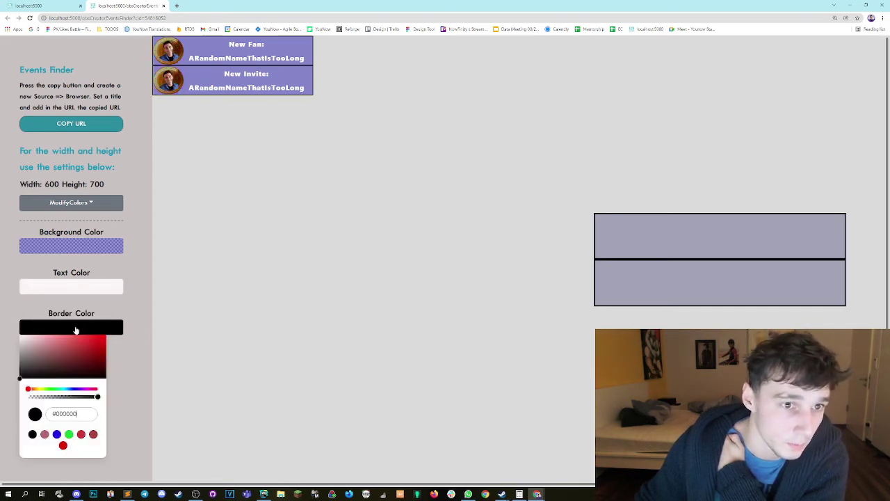
left_click(136, 314)
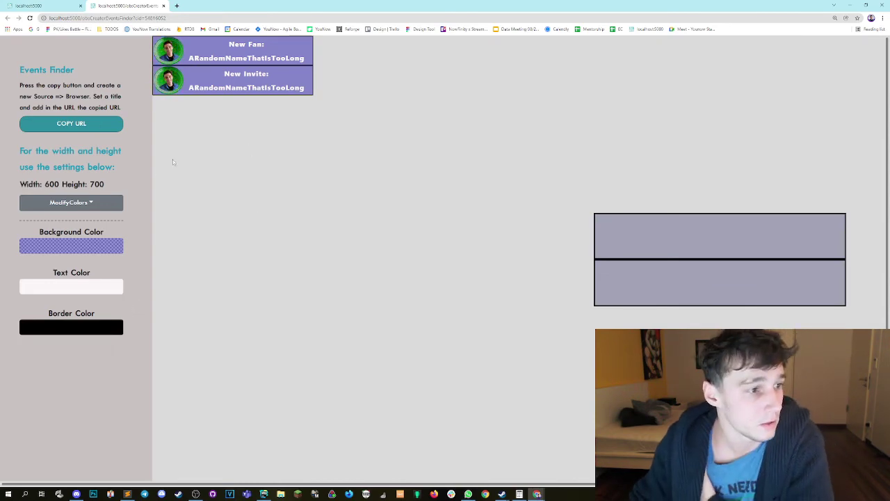
left_click(195, 494)
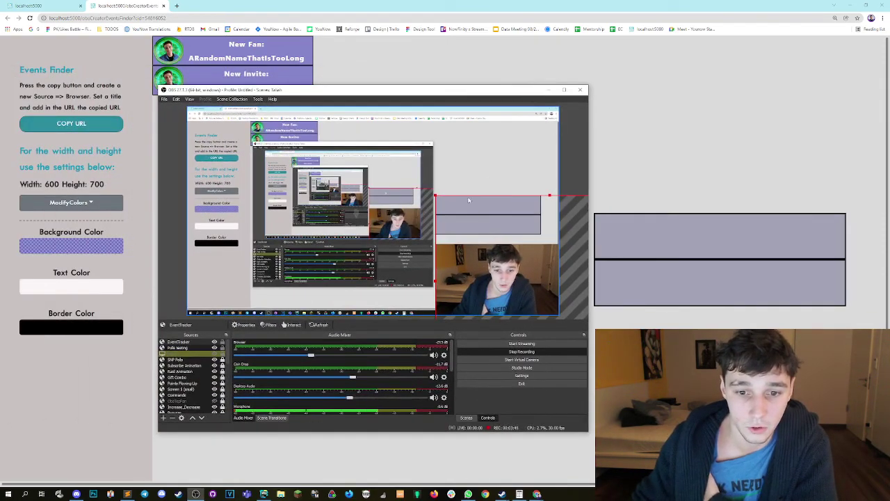
left_click_drag(429, 94, 0, 94)
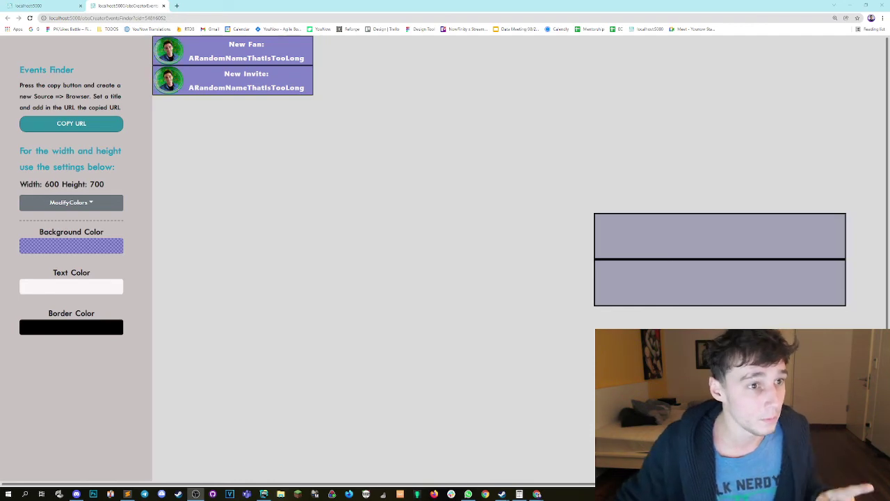
- On the main dashboard tab, cancel the EventTracker settings dialog and zoom the page out
left_click(57, 5)
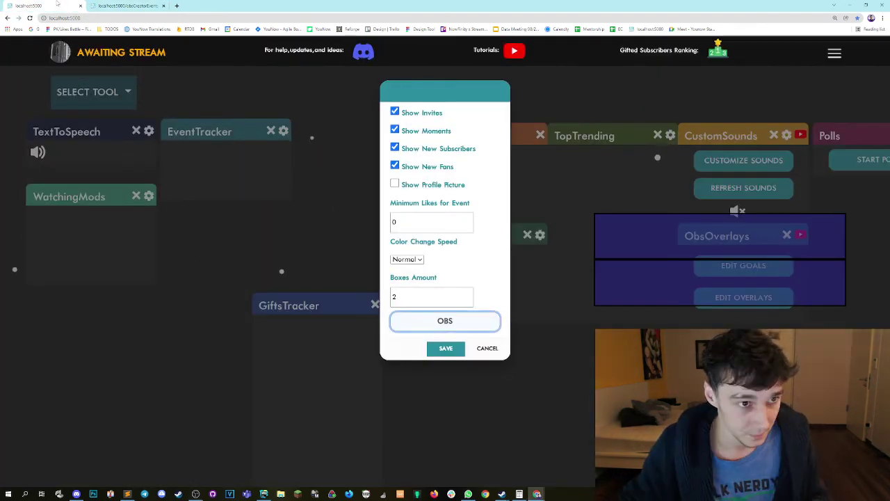
left_click(486, 348)
key("ctrl+minus")
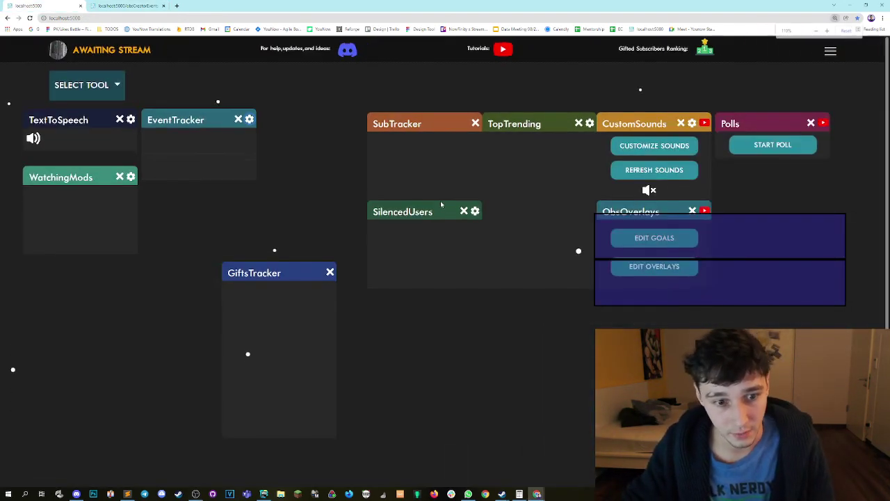